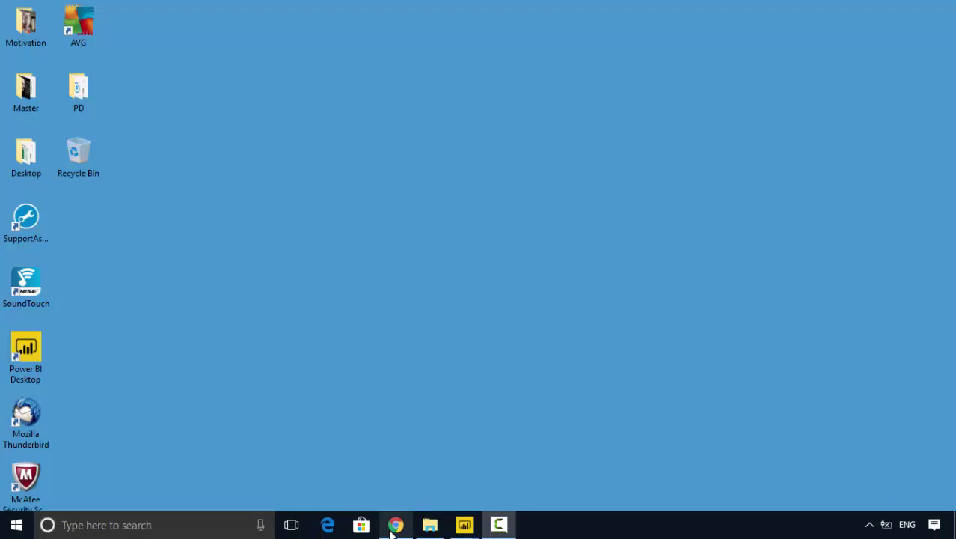
Select the GitHub PowerBI repository's web address, then minimize the browser.
left_click(392, 527)
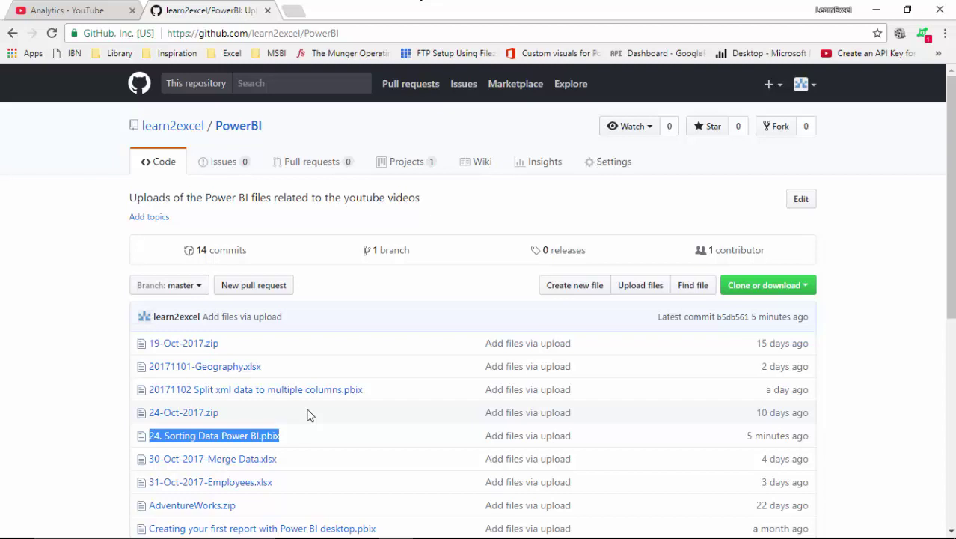
left_click(345, 33)
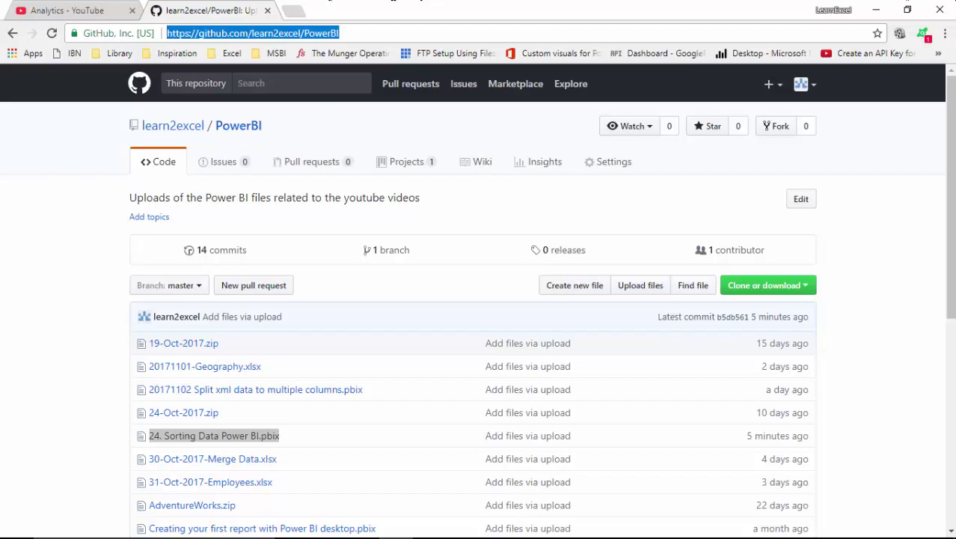
left_click(875, 10)
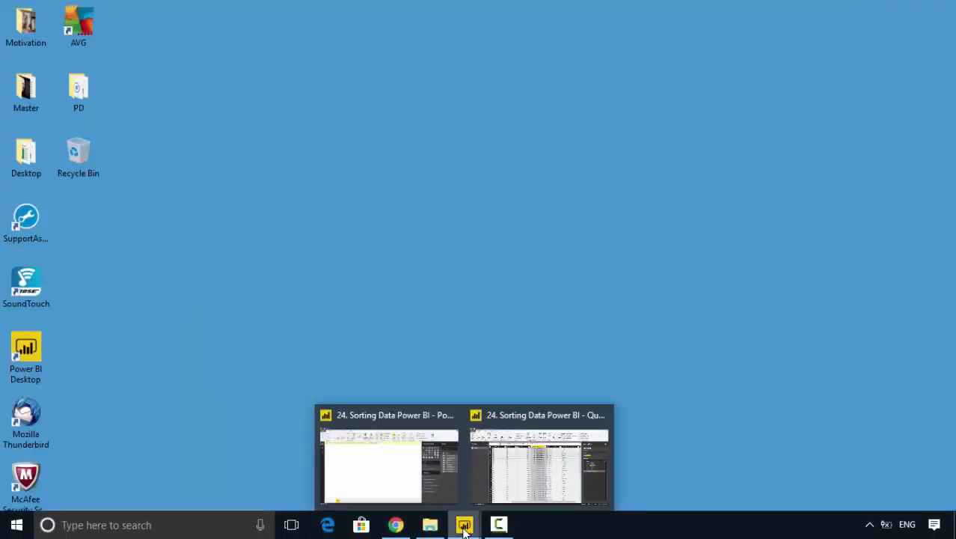
Return to Power BI's Query Editor and browse Query1's rows, scrolling back to FirstName.
left_click(393, 468)
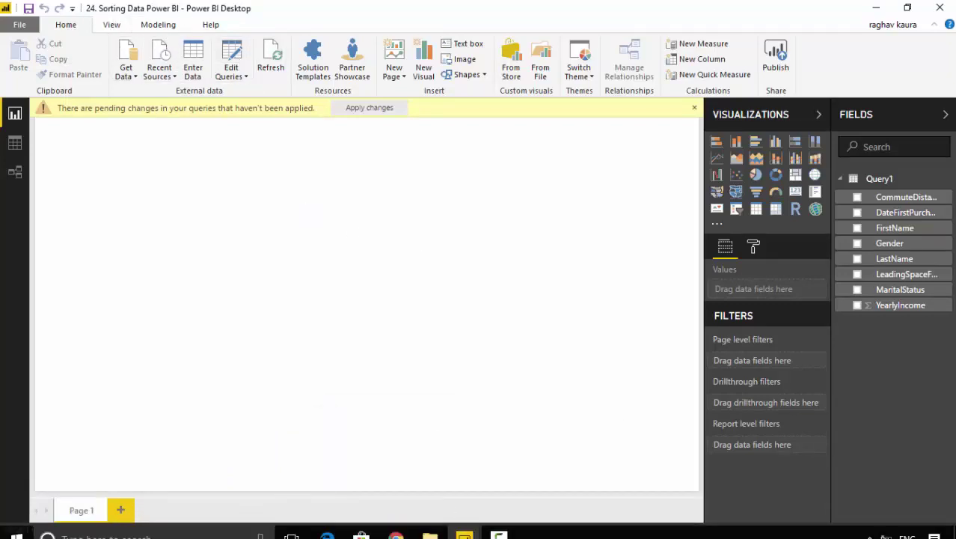
mouse_move(464, 533)
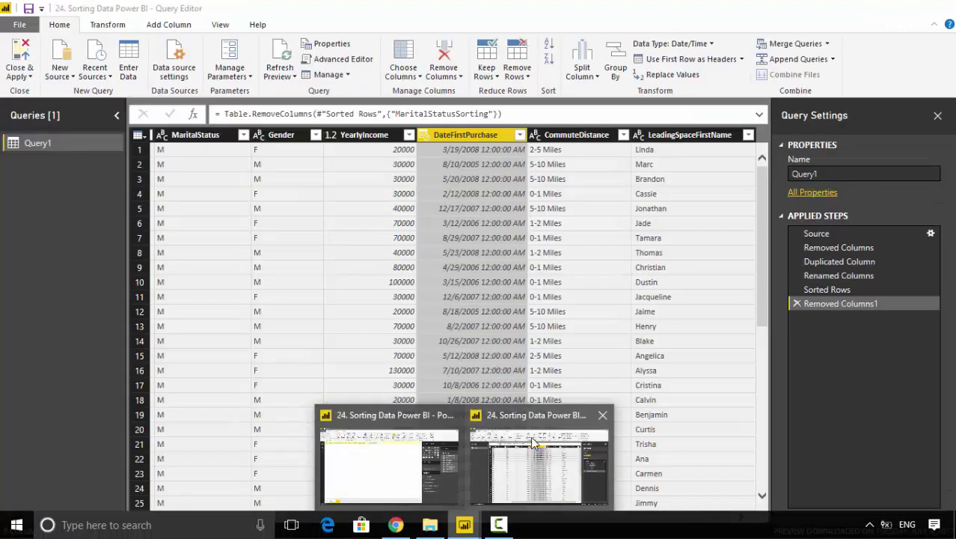
left_click(532, 443)
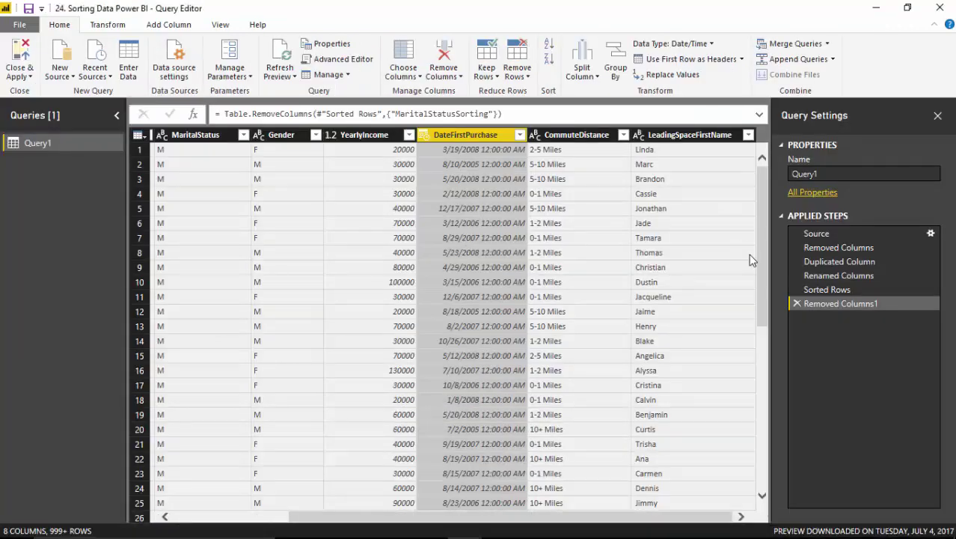
scroll(761, 262, "down", 4)
scroll(759, 291, "down", 11)
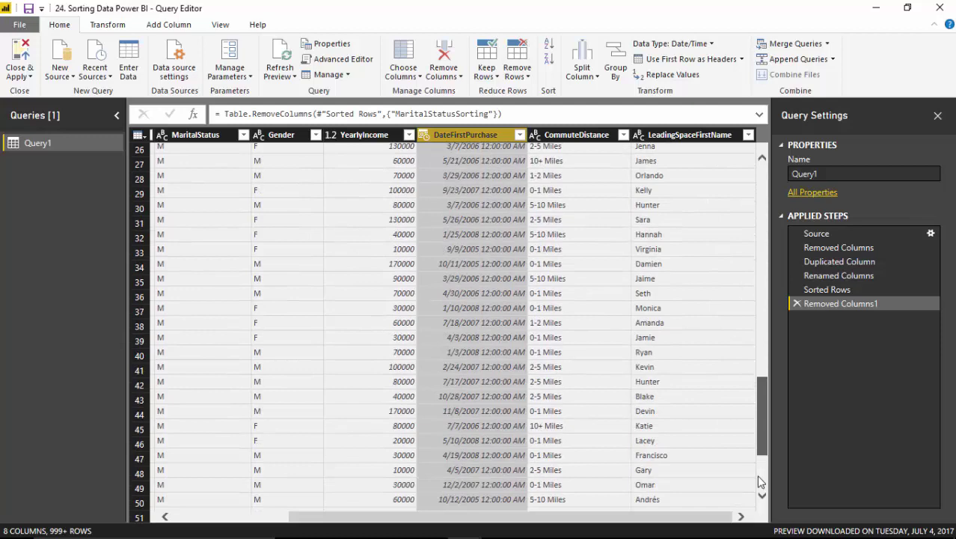
scroll(758, 318, "down", 7)
scroll(758, 323, "up", 20)
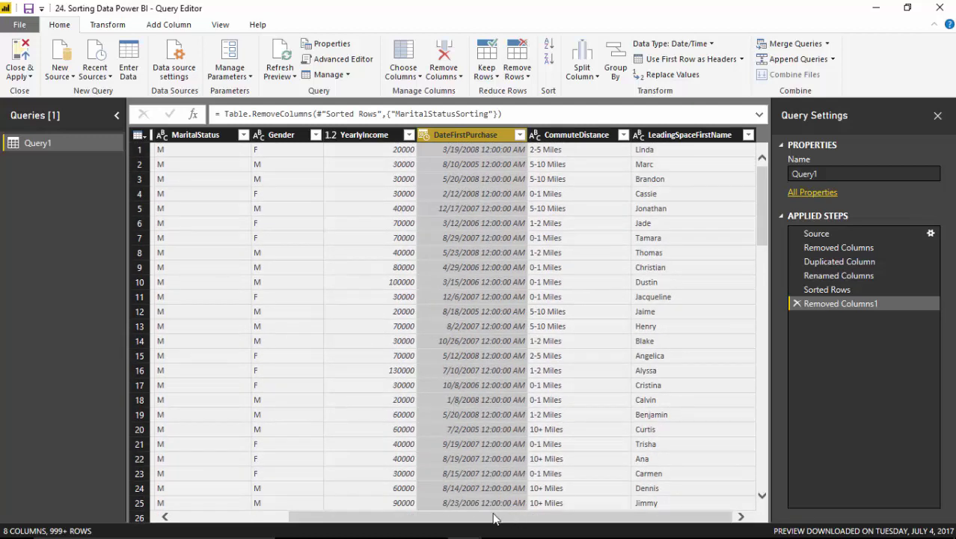
left_click_drag(493, 516, 296, 515)
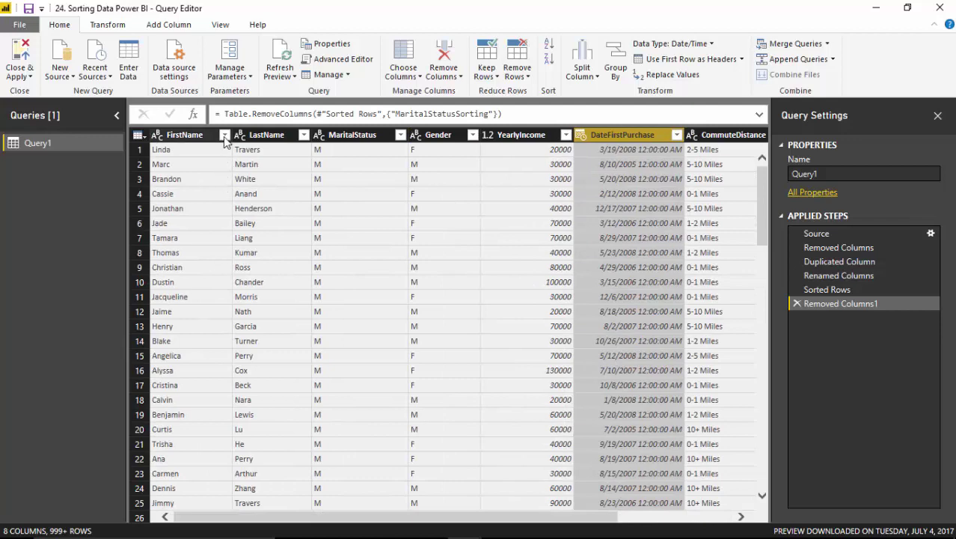
Try an ascending FirstName sort, then delete that sort step.
left_click(224, 135)
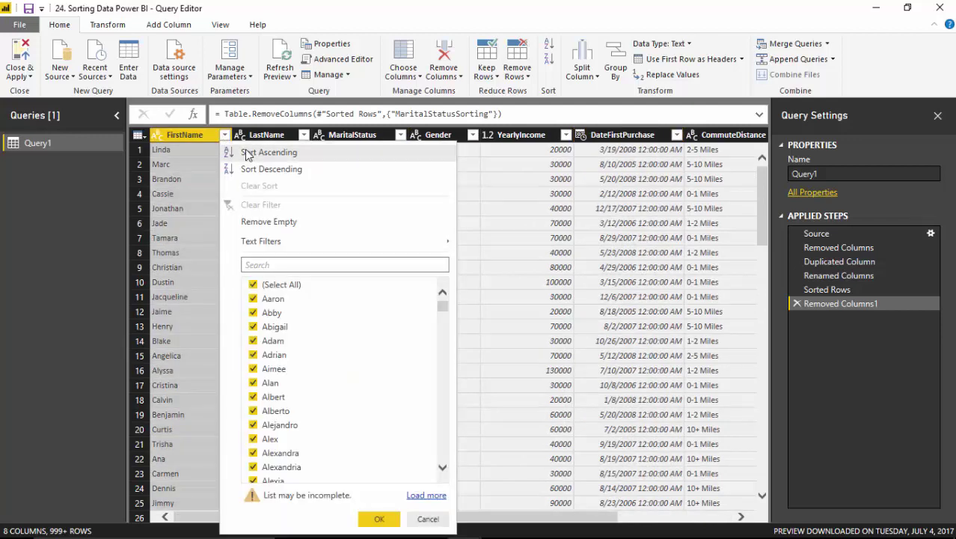
left_click(679, 134)
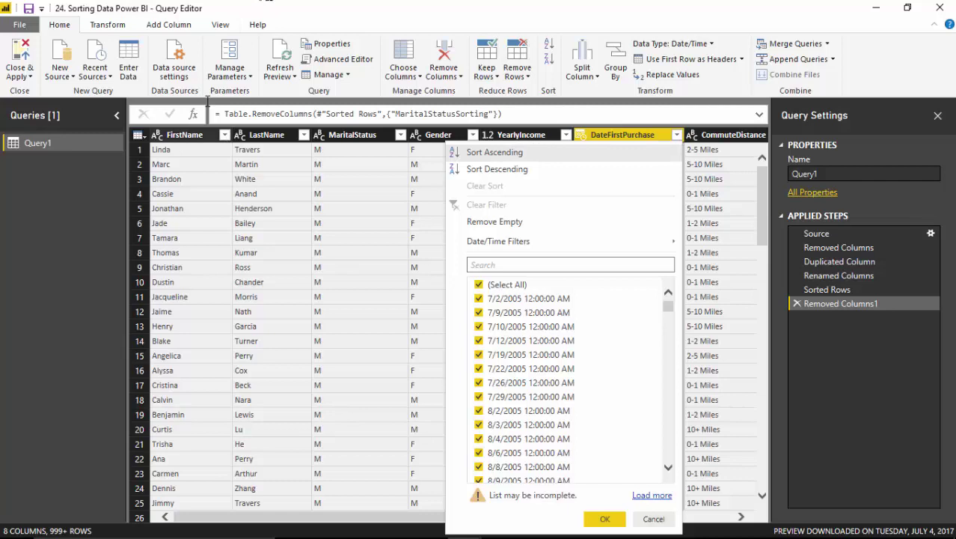
left_click(199, 210)
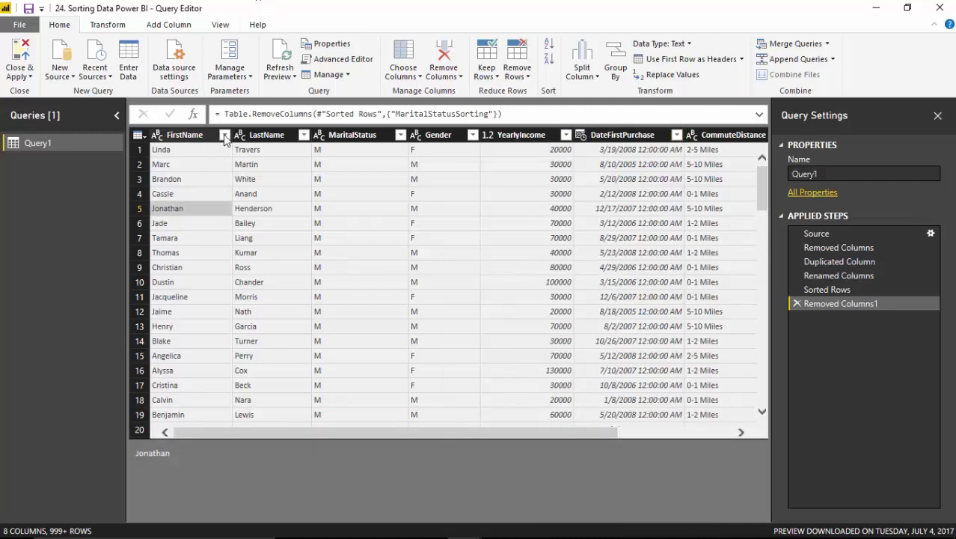
left_click(224, 136)
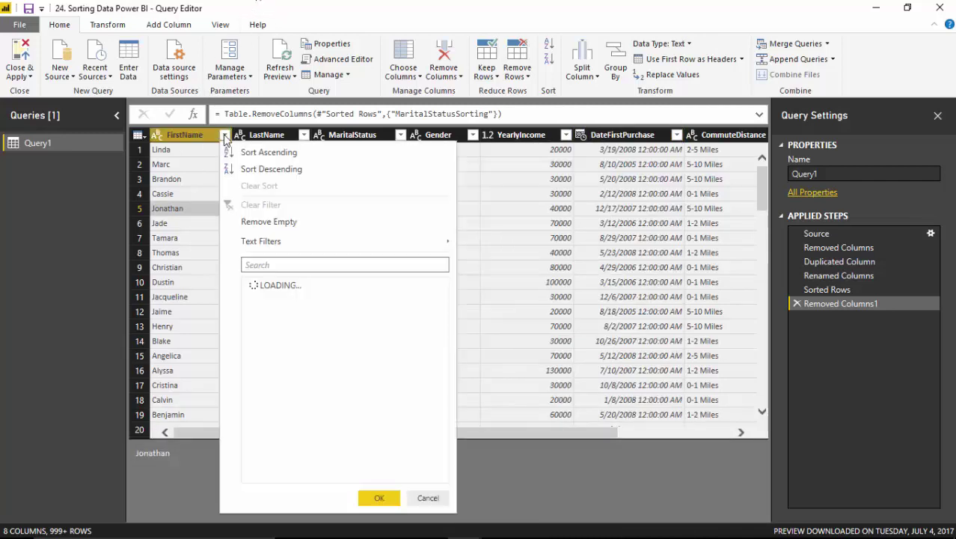
left_click(267, 153)
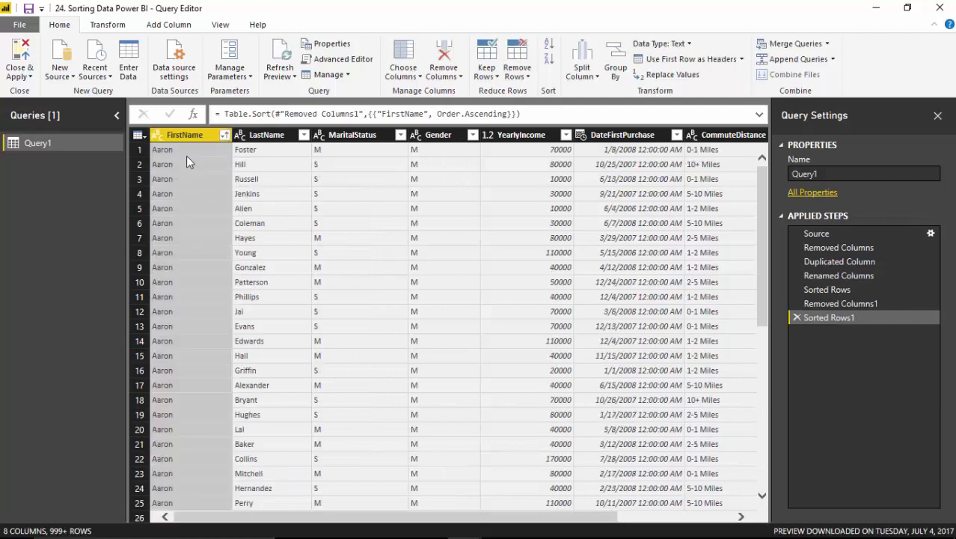
left_click(798, 319)
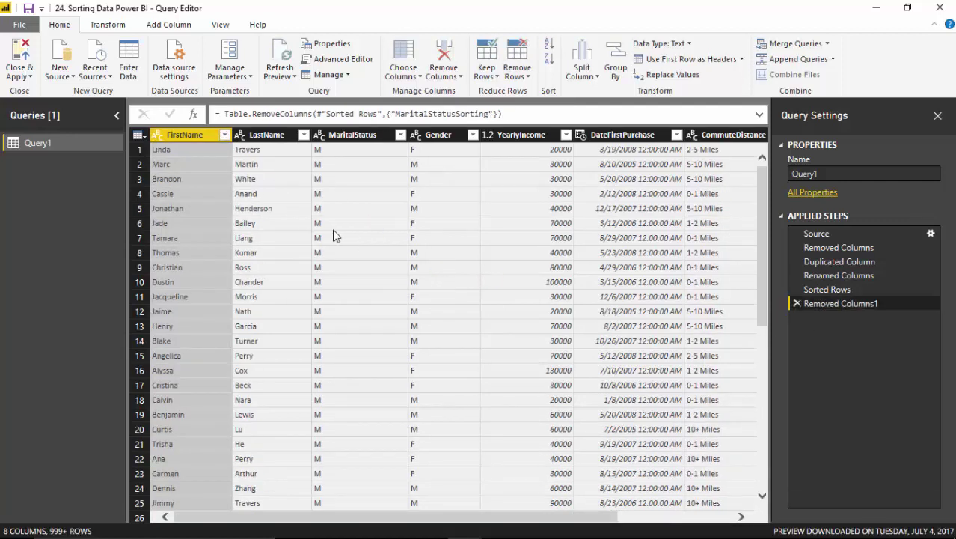
Sort the rows by MaritalStatus ascending, then switch to descending.
left_click(401, 136)
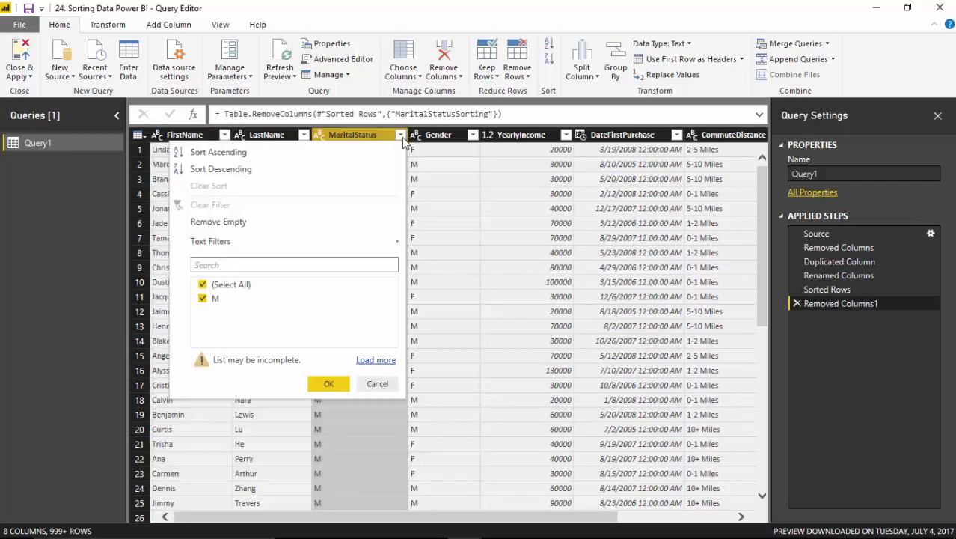
left_click(202, 152)
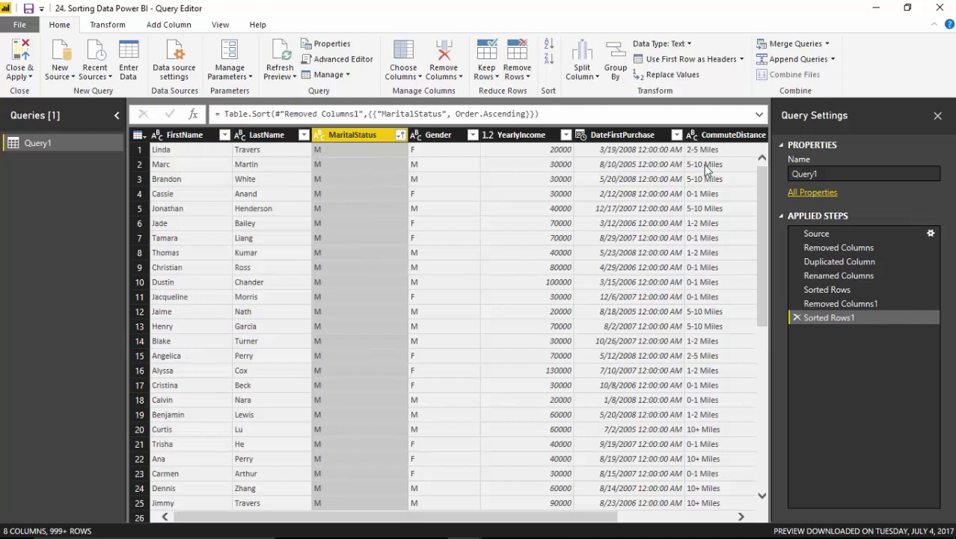
left_click(401, 134)
key("Escape")
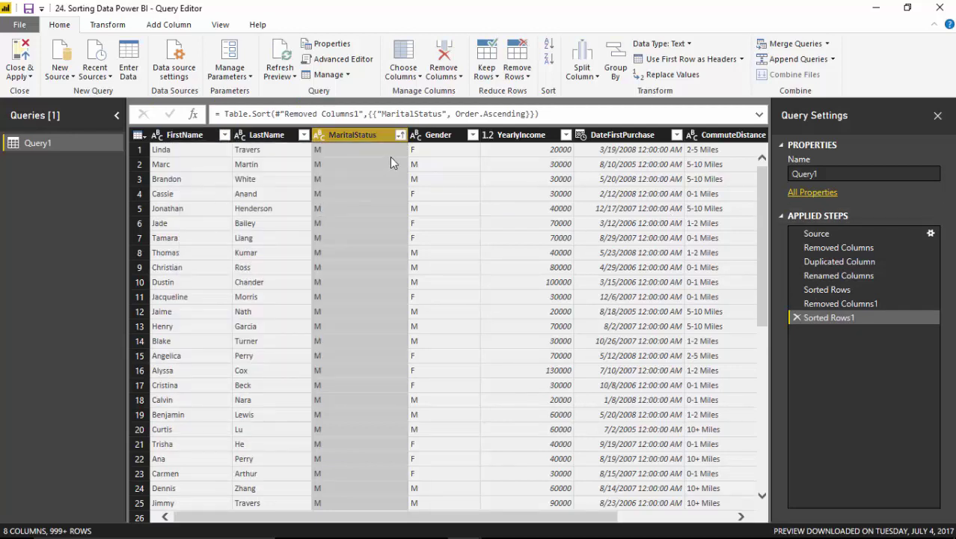
left_click(401, 135)
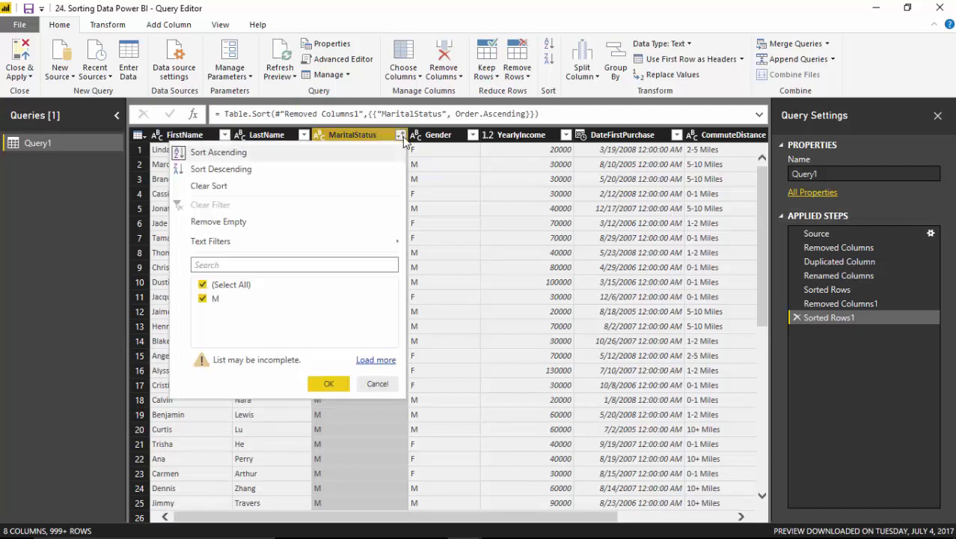
left_click(212, 171)
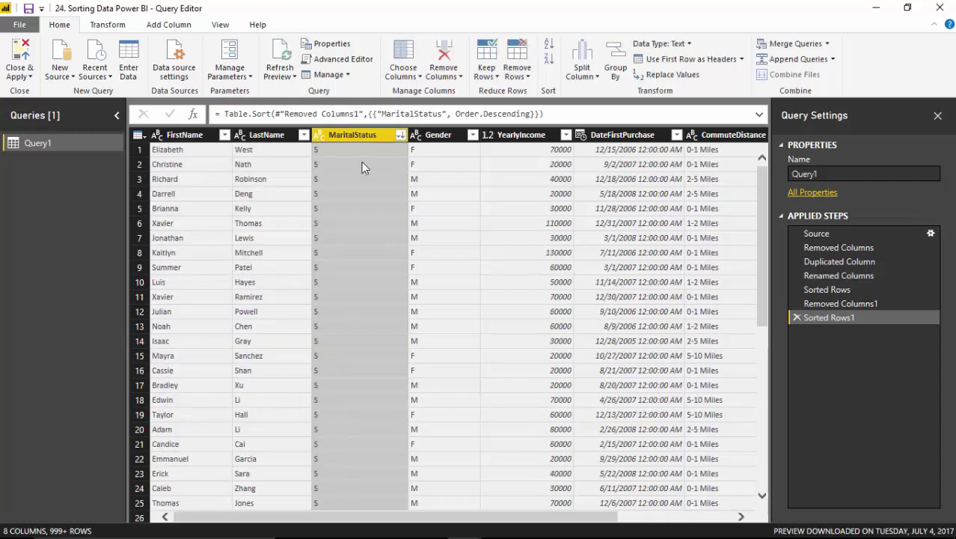
Remove the MaritalStatus sort, try YearlyIncome ascending and descending sorts, then remove that step.
left_click(795, 318)
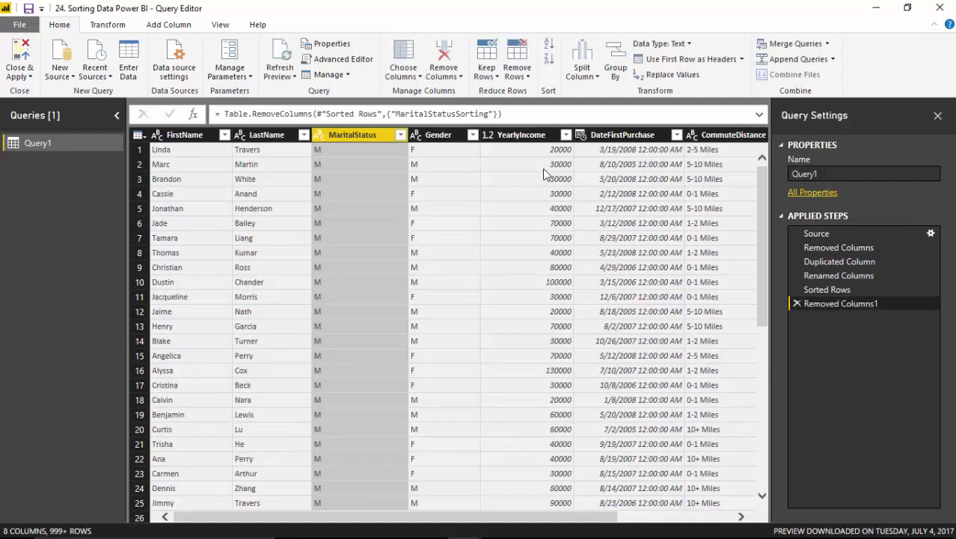
left_click(566, 134)
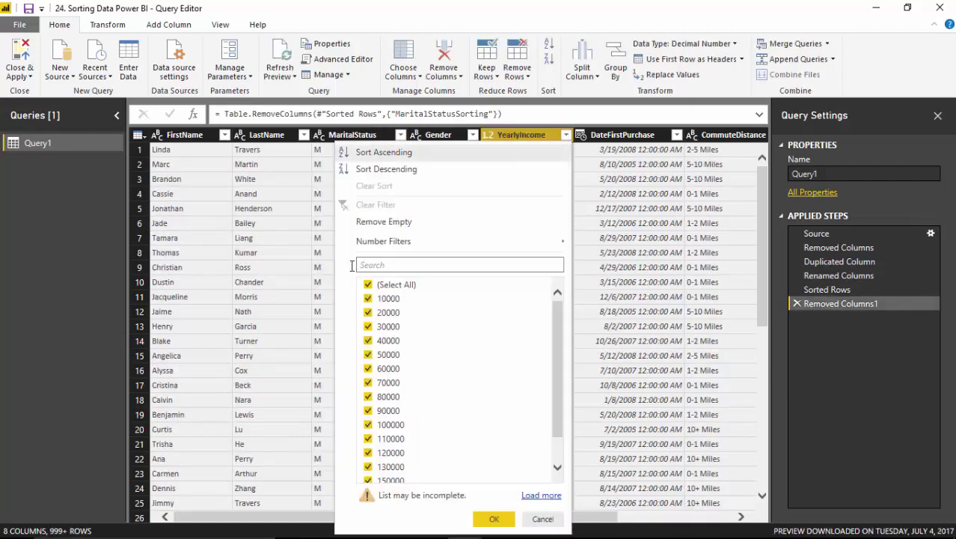
left_click(380, 154)
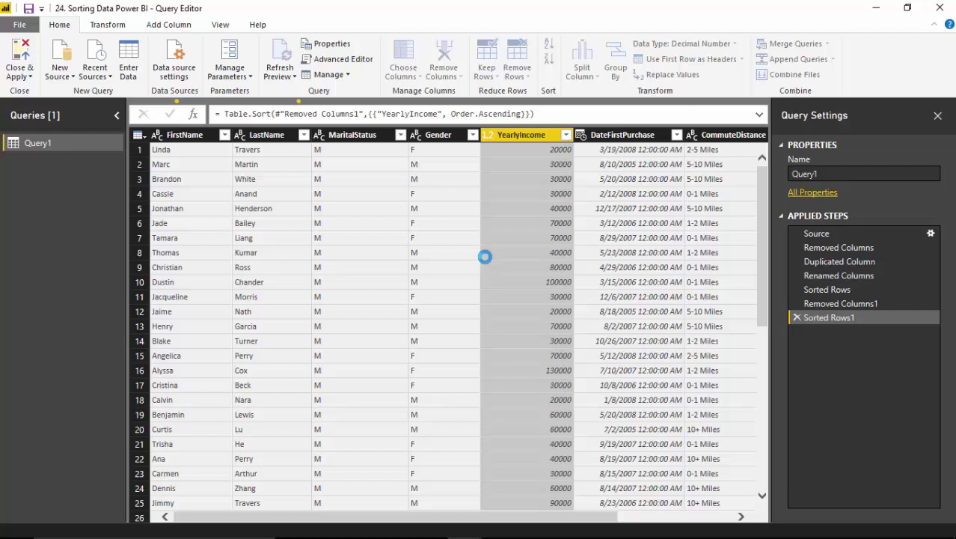
left_click(566, 134)
left_click(460, 170)
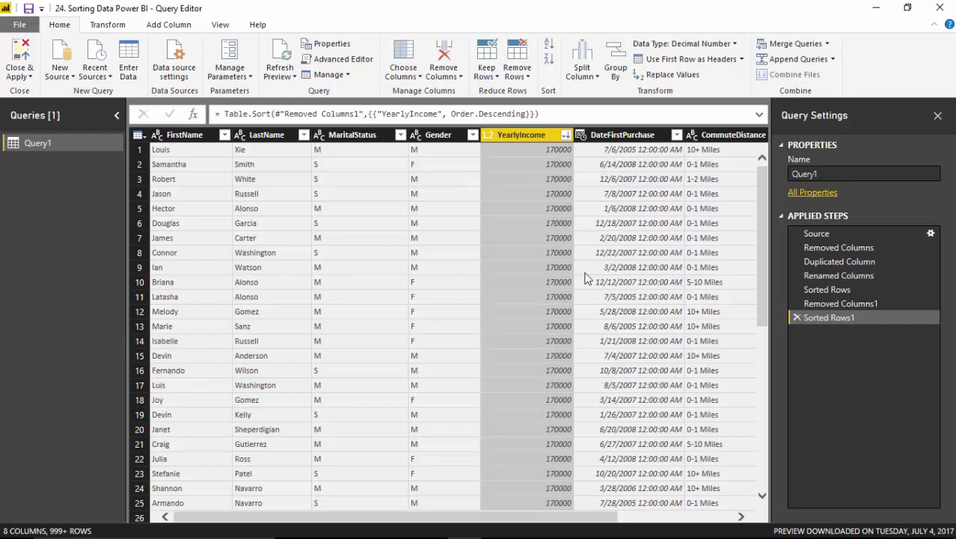
left_click_drag(532, 516, 675, 515)
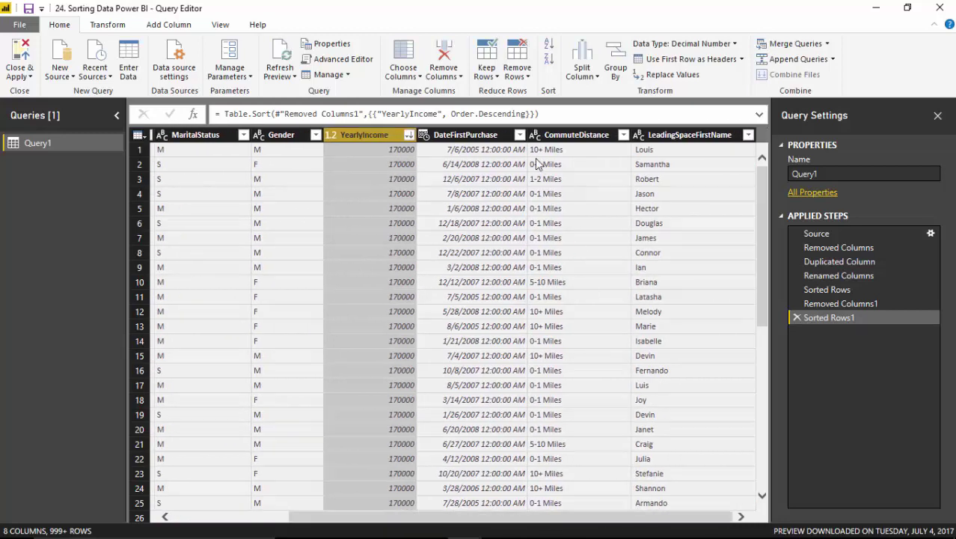
left_click(797, 318)
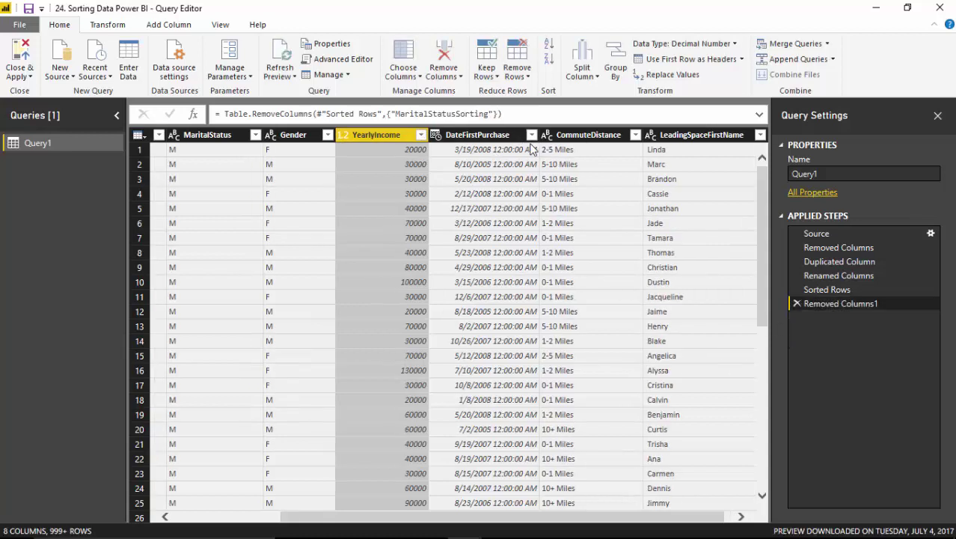
Try DateFirstPurchase ascending and descending sorts, delete that step, and select CommuteDistance.
left_click(530, 135)
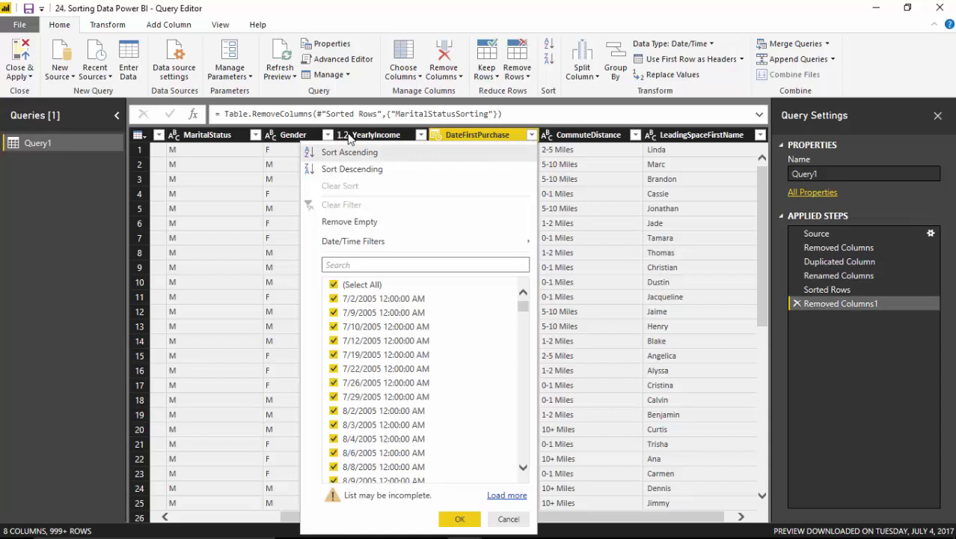
left_click(335, 153)
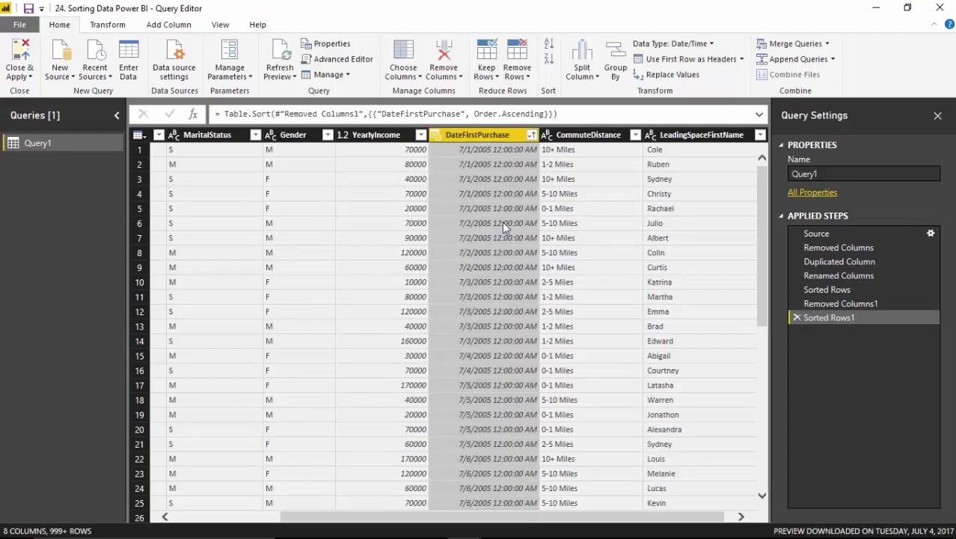
left_click(531, 135)
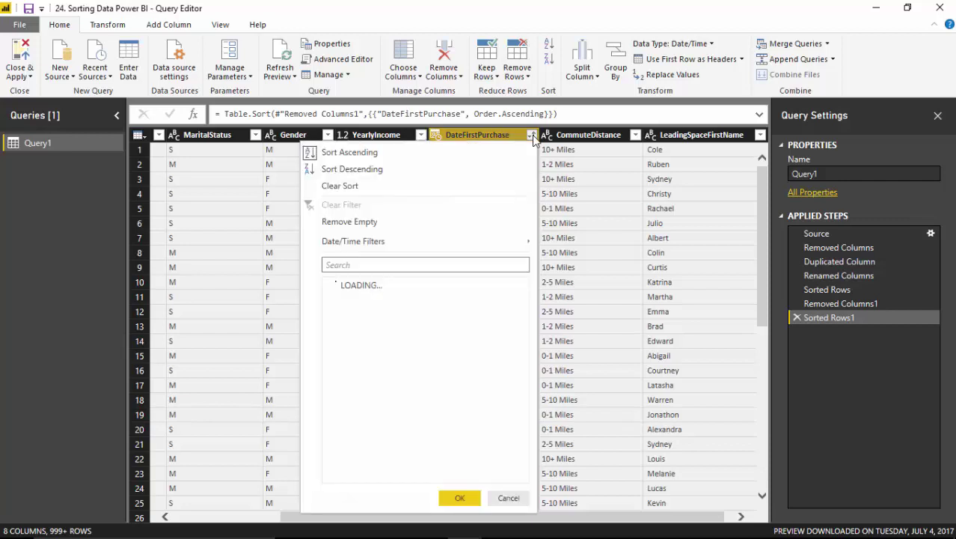
left_click(329, 168)
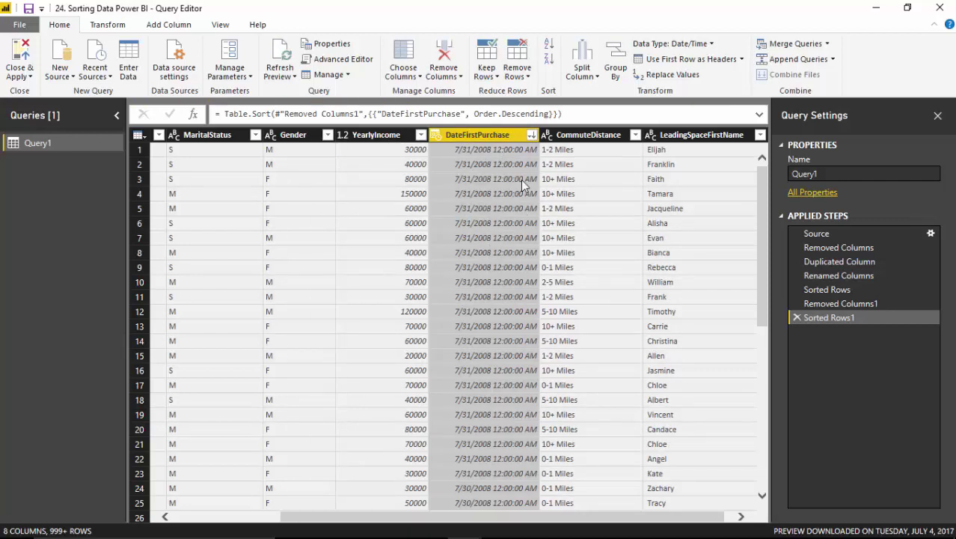
left_click(796, 317)
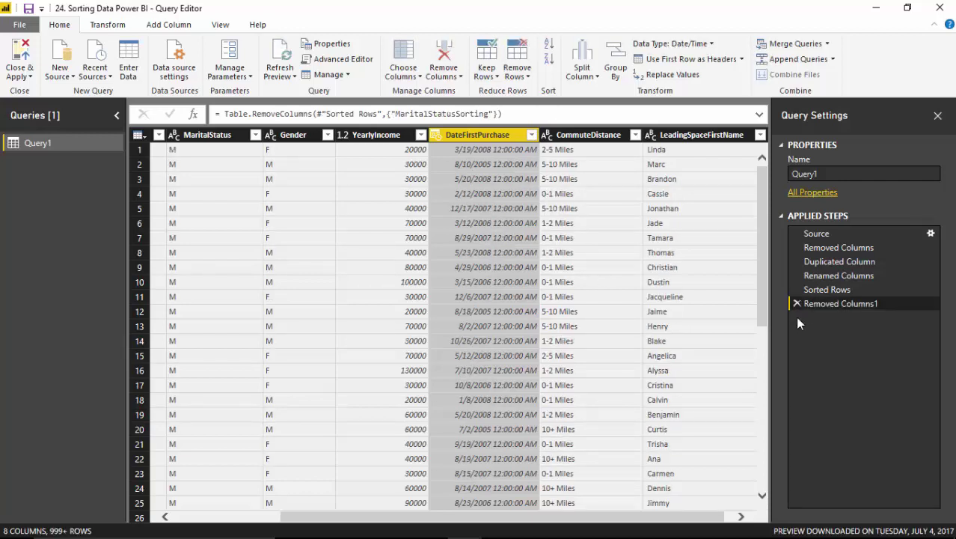
left_click(595, 135)
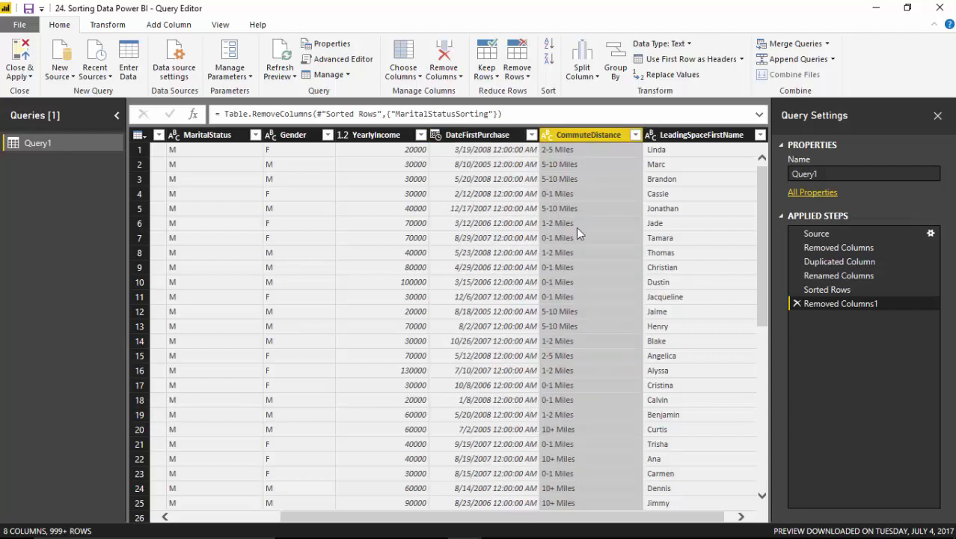
Duplicate the CommuteDistance column and rename the copy 'Commute Distance Sorting'.
right_click(565, 141)
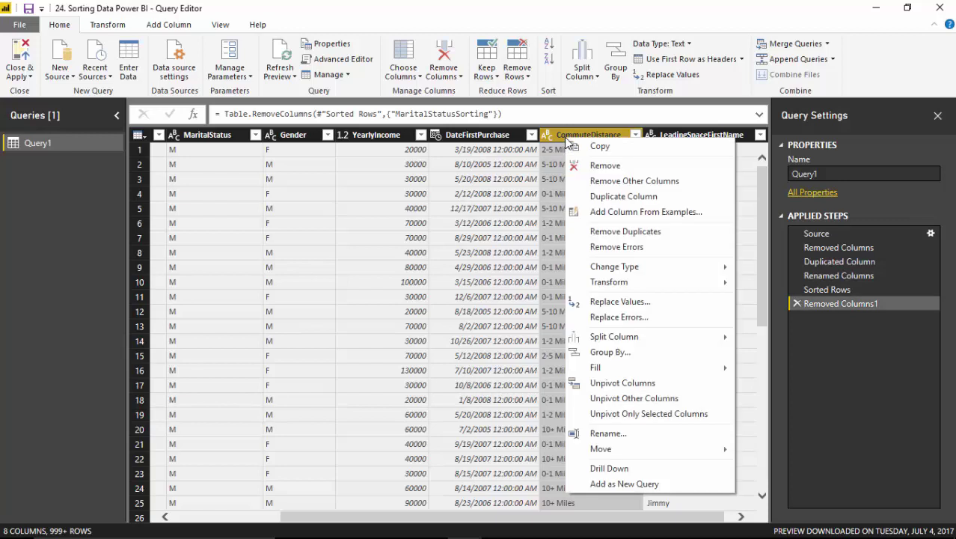
left_click(600, 197)
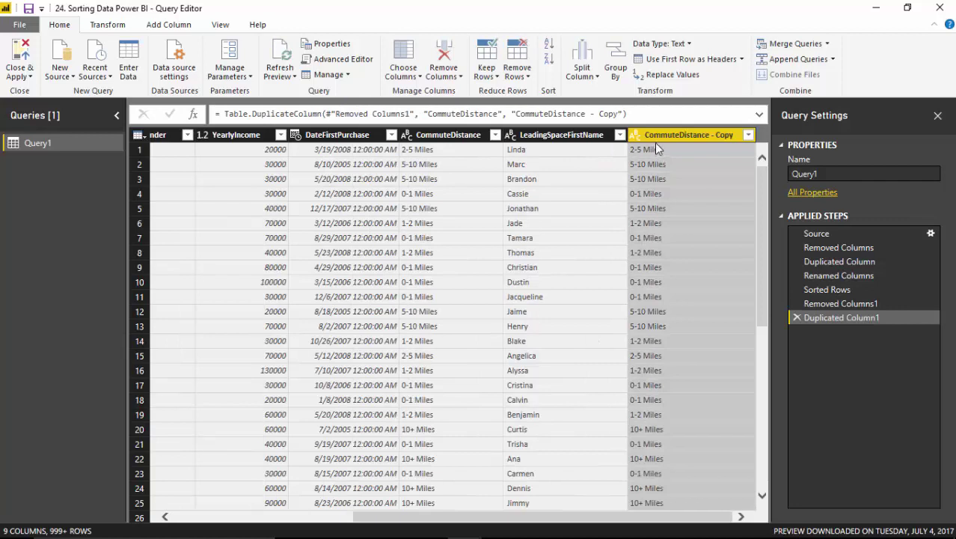
double_click(654, 134)
type("Commute")
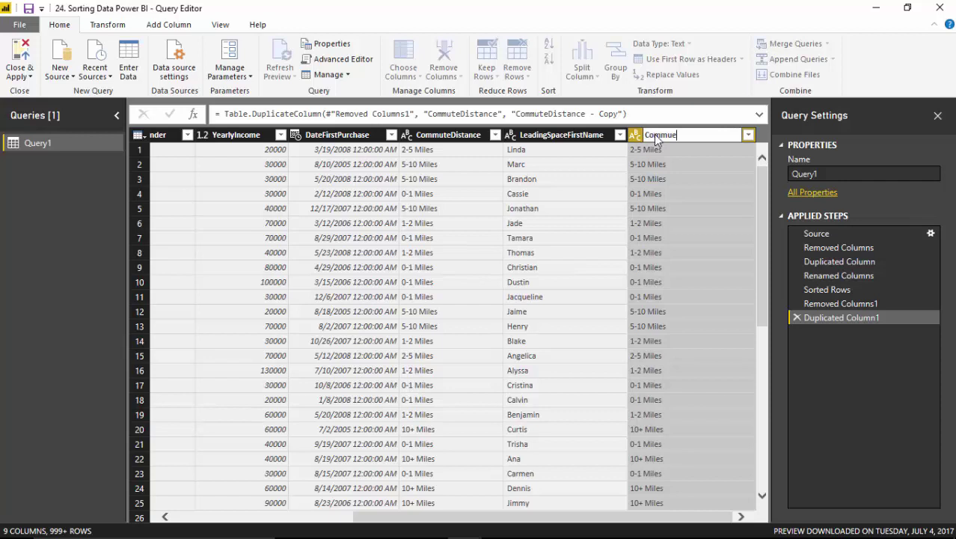
type(" D")
type("istance So")
type("rting")
key("Return")
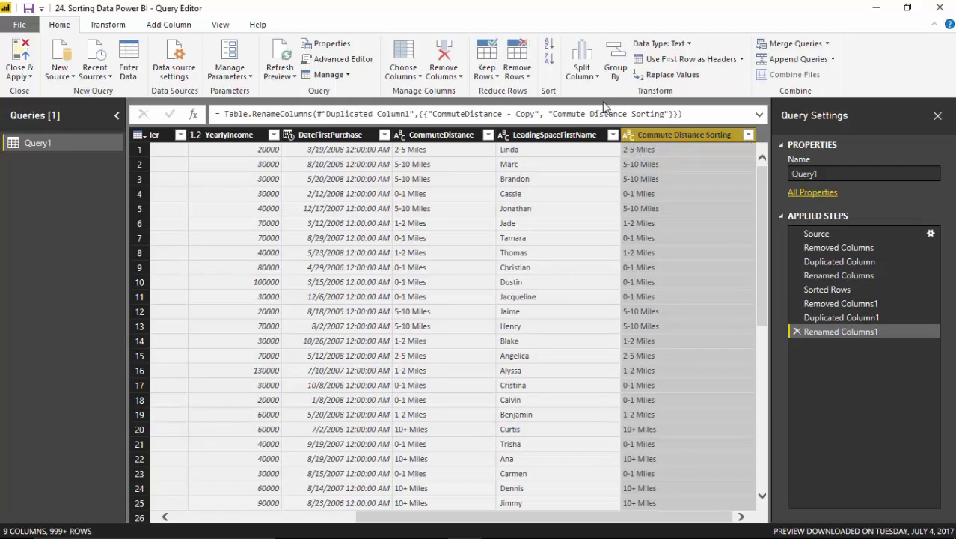
left_click(588, 75)
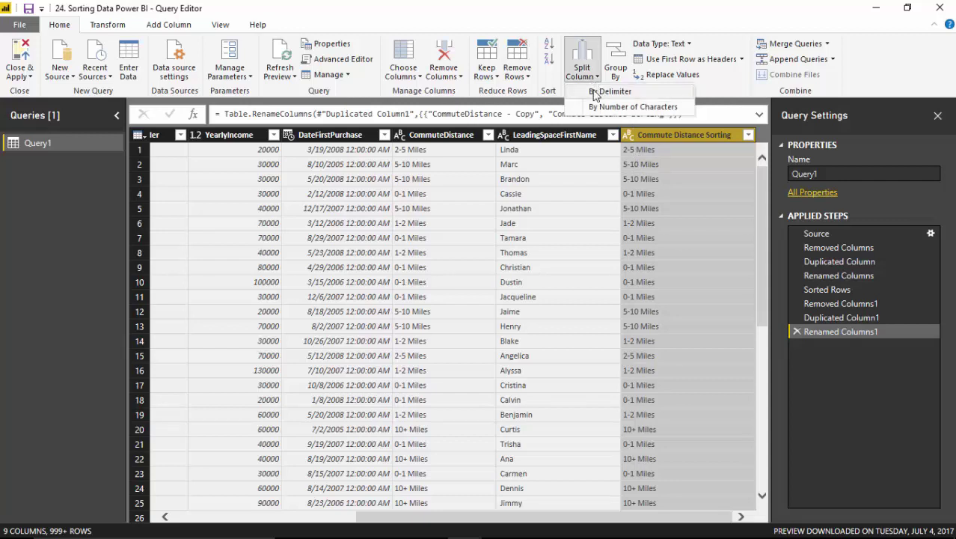
Split Commute Distance Sorting by the custom delimiter '-' at each occurrence.
left_click(610, 92)
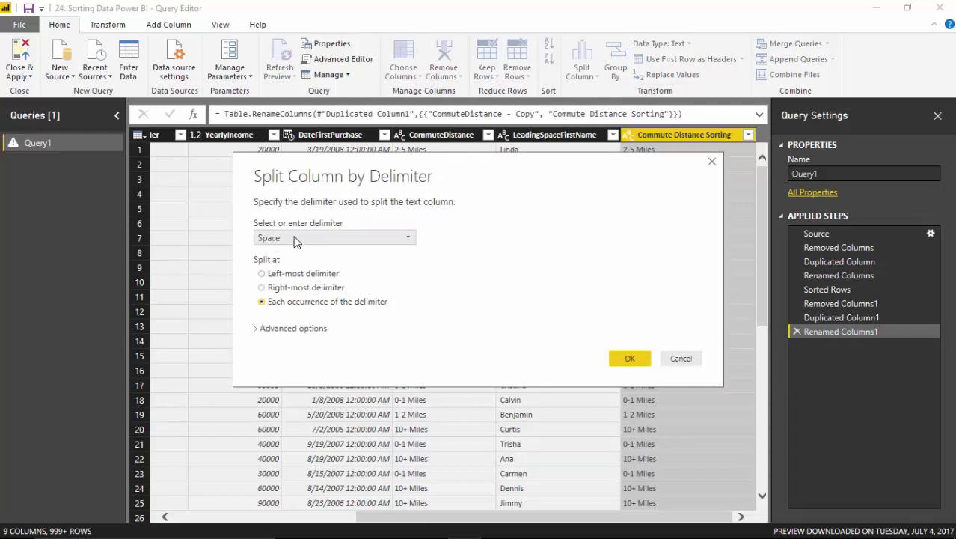
left_click(291, 238)
left_click(274, 337)
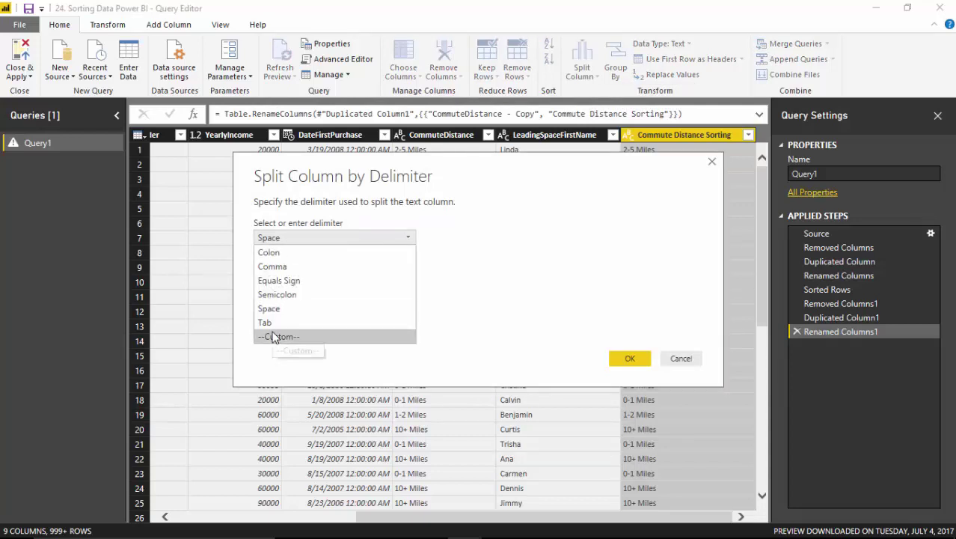
left_click(279, 257)
type("-")
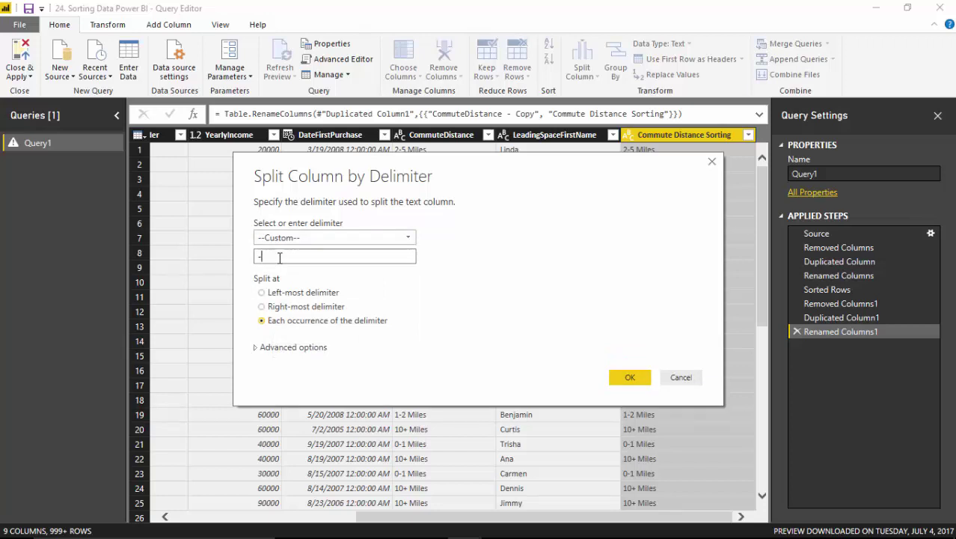
left_click(630, 377)
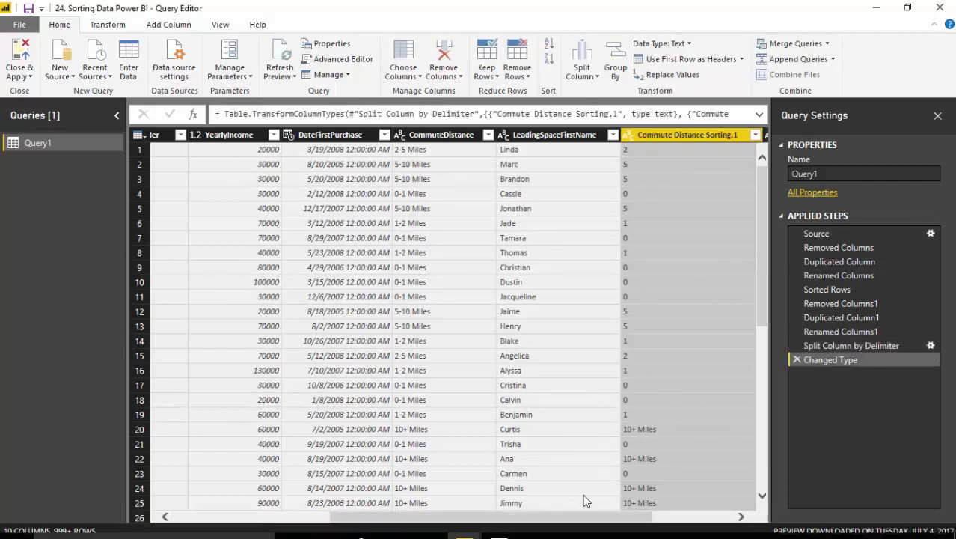
Remove the Commute Distance Sorting.2 column.
left_click_drag(604, 516, 671, 524)
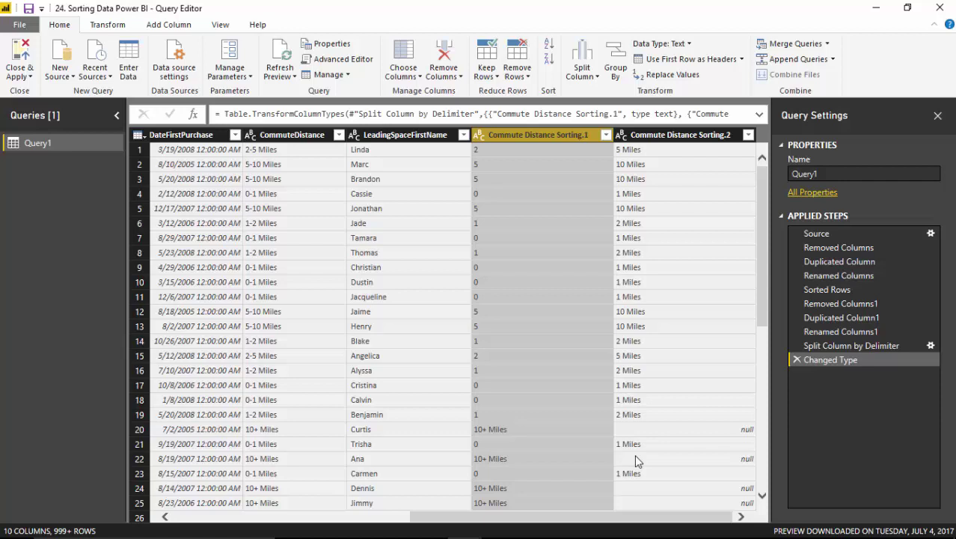
left_click(640, 142)
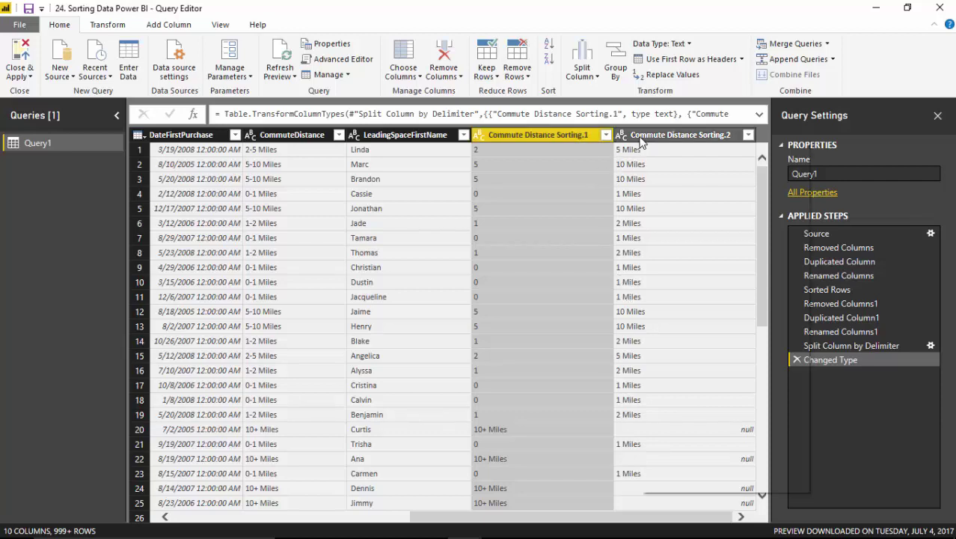
right_click(639, 142)
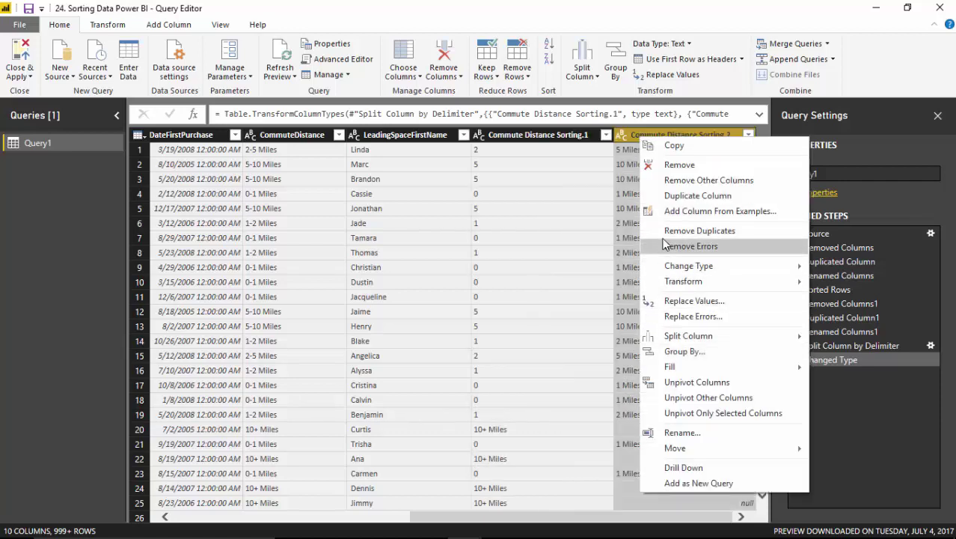
left_click(673, 166)
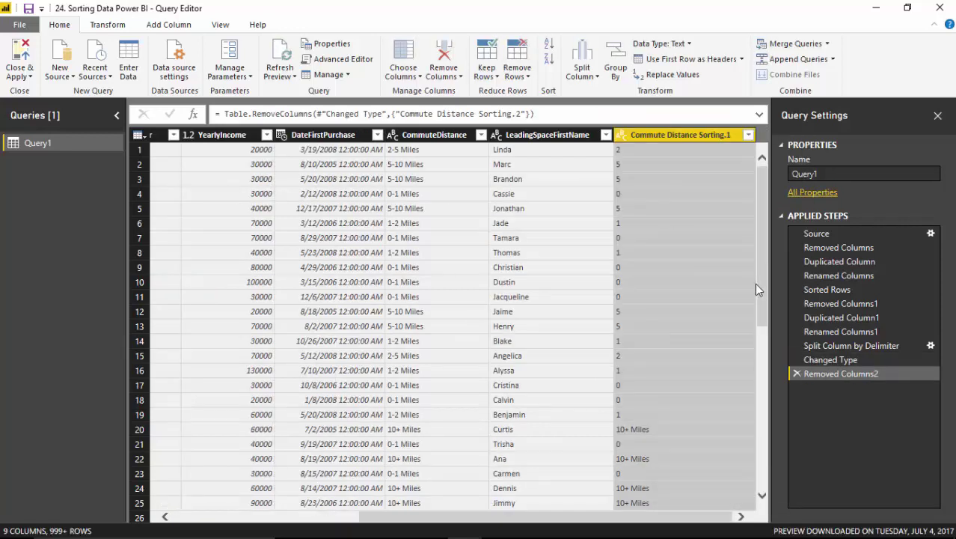
Replace '10+ Miles' with 10 in Commute Distance Sorting.1.
left_click_drag(761, 289, 764, 300)
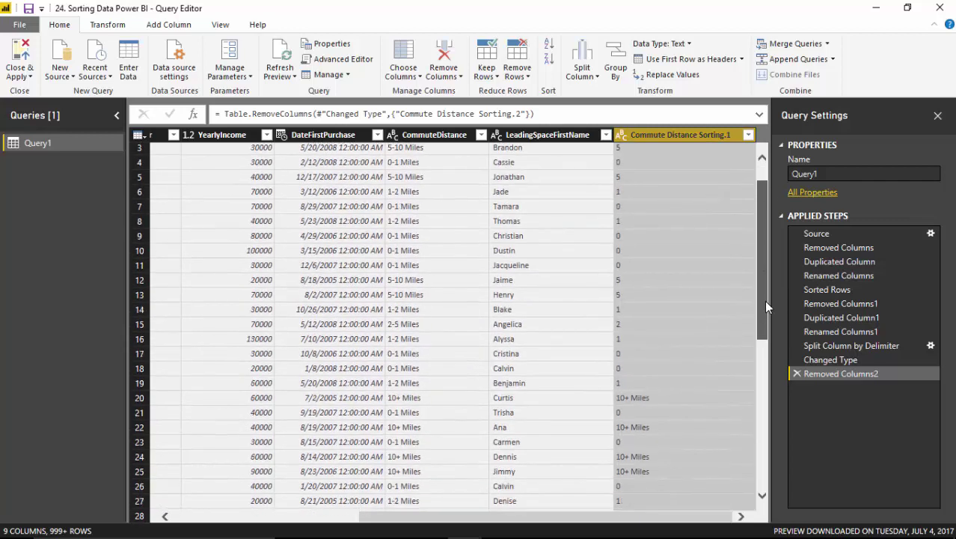
left_click(640, 393)
right_click(639, 394)
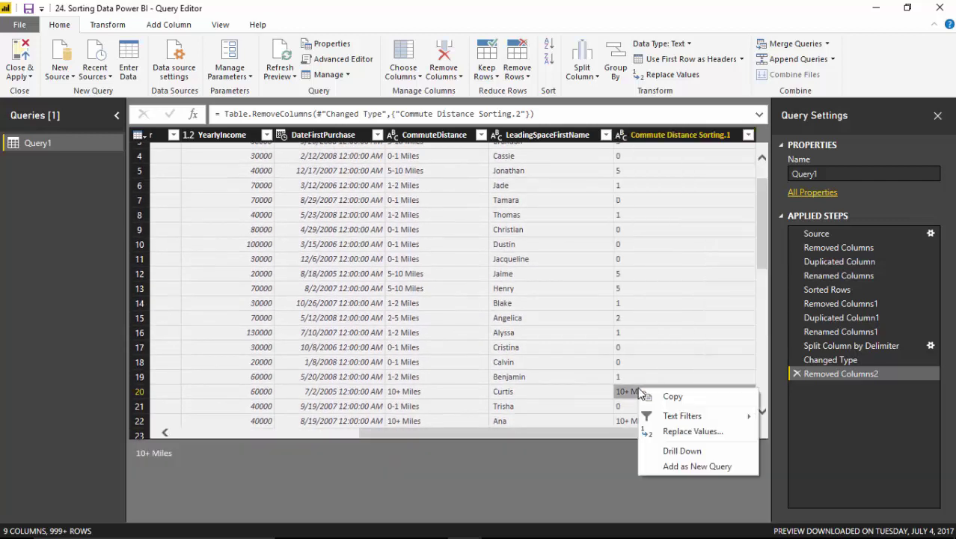
left_click(667, 431)
type("10")
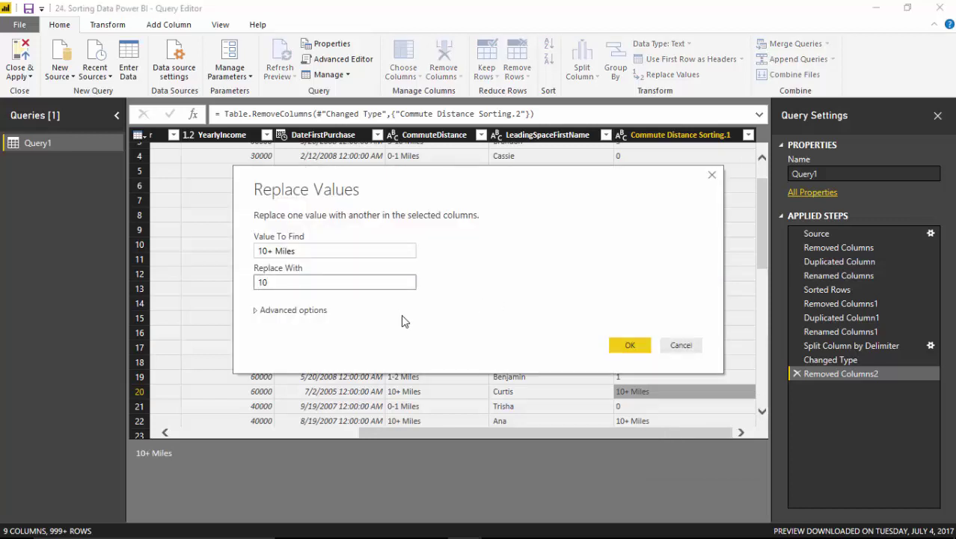
left_click(630, 345)
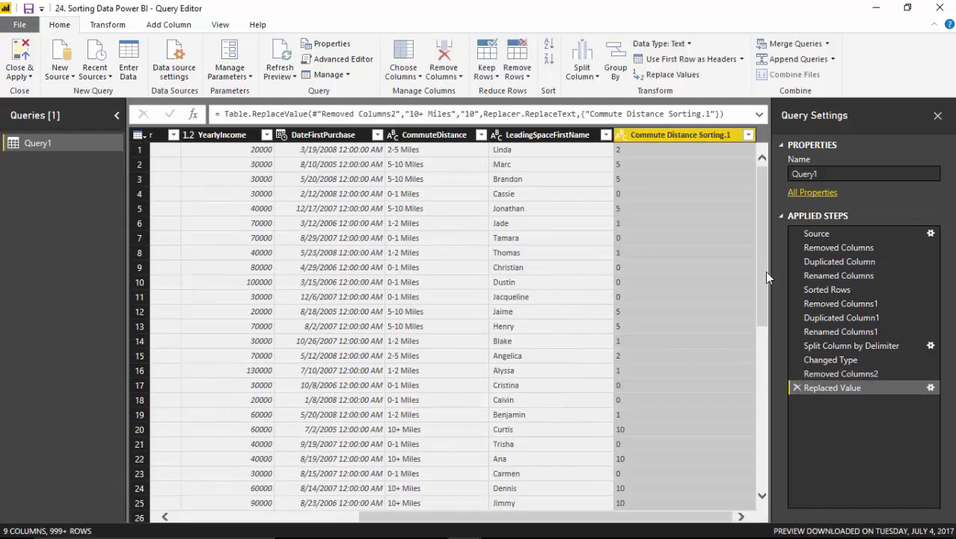
left_click_drag(765, 271, 761, 209)
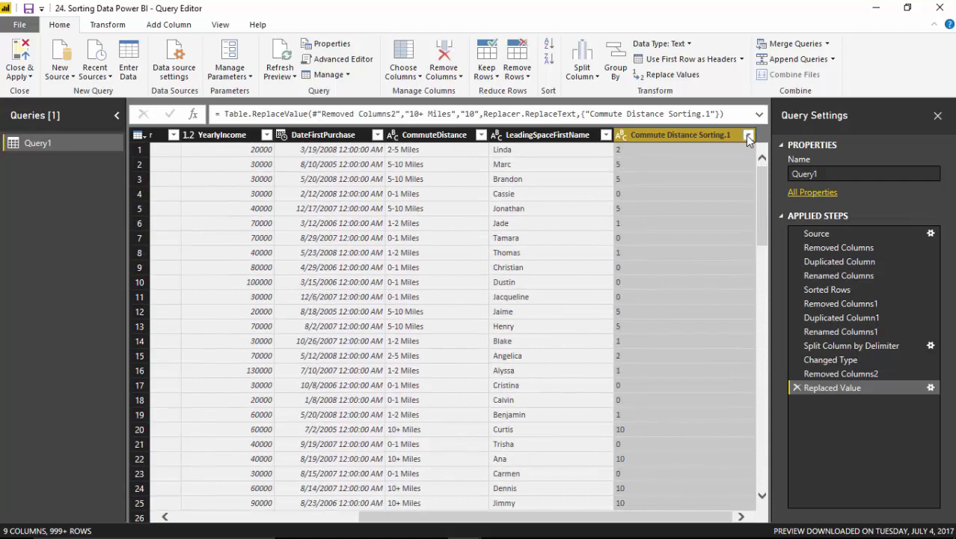
Rename Commute Distance Sorting.1 to 'Commute Distance Sorting'.
double_click(707, 135)
left_click(731, 135)
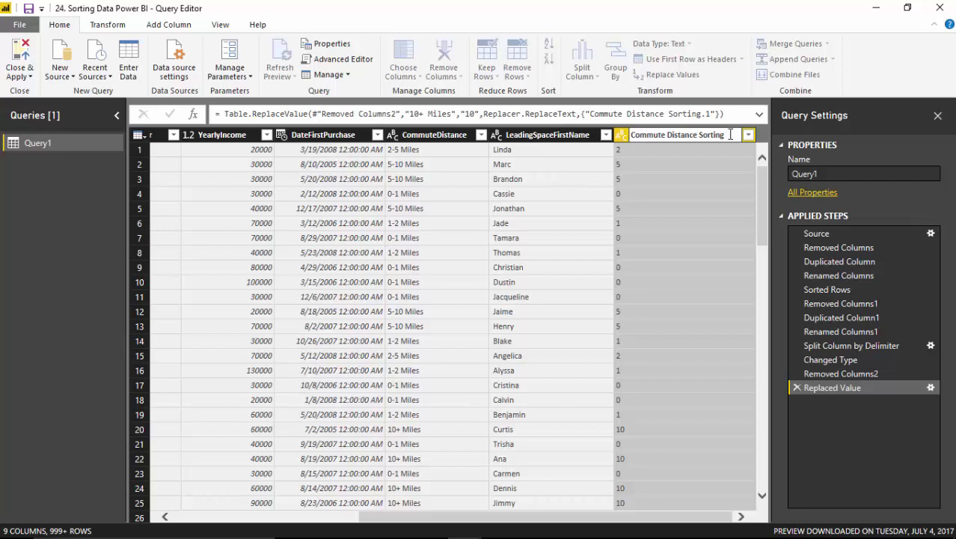
key("Return")
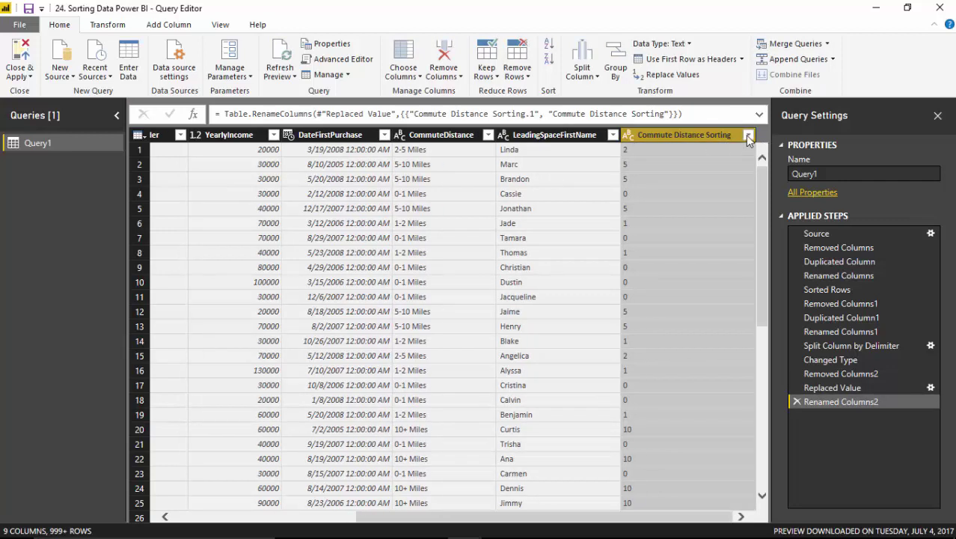
Sort the rows by Commute Distance Sorting ascending, then switch to descending.
left_click(748, 135)
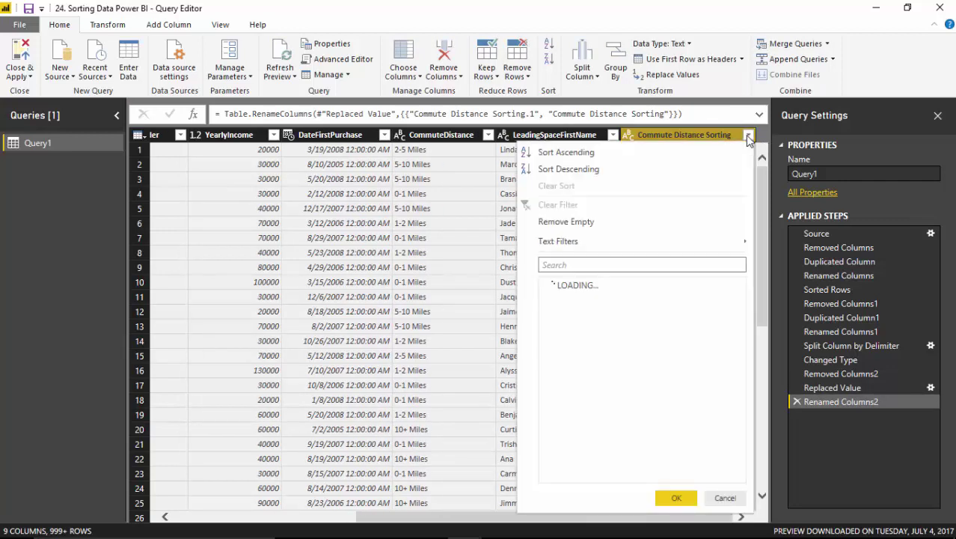
left_click(546, 156)
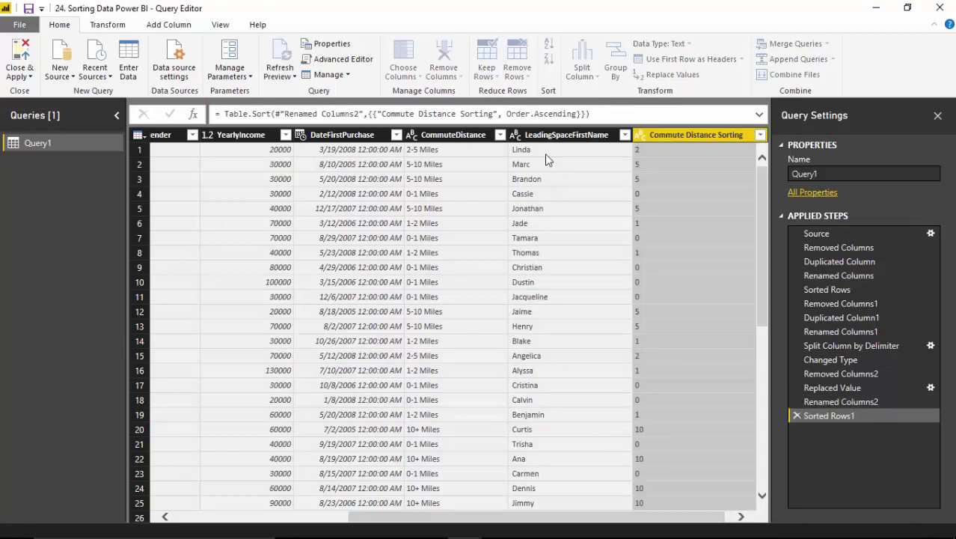
left_click(760, 137)
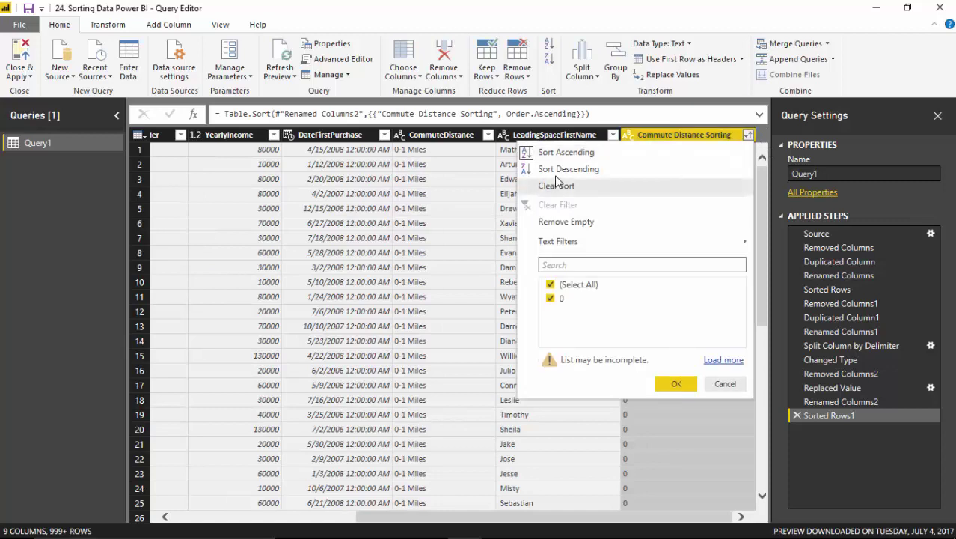
left_click(555, 174)
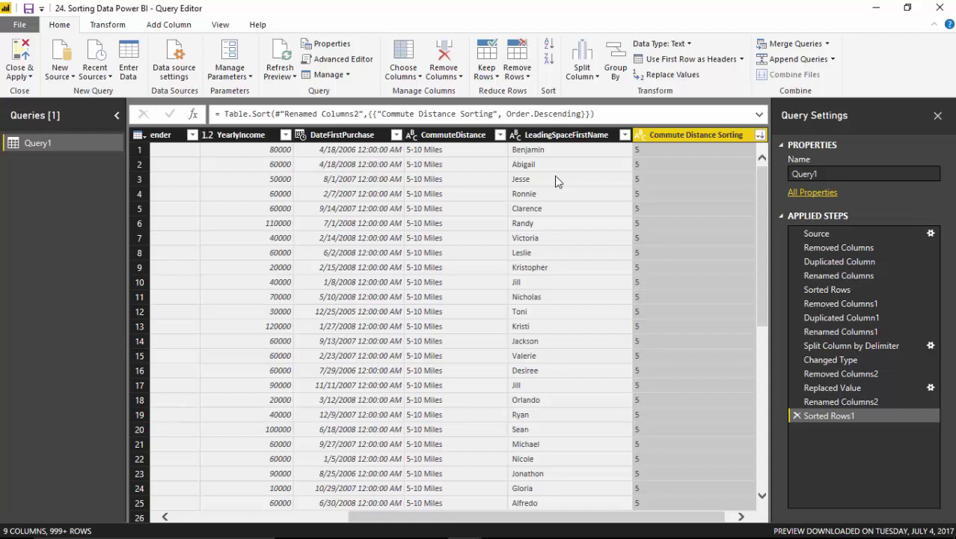
left_click(436, 148)
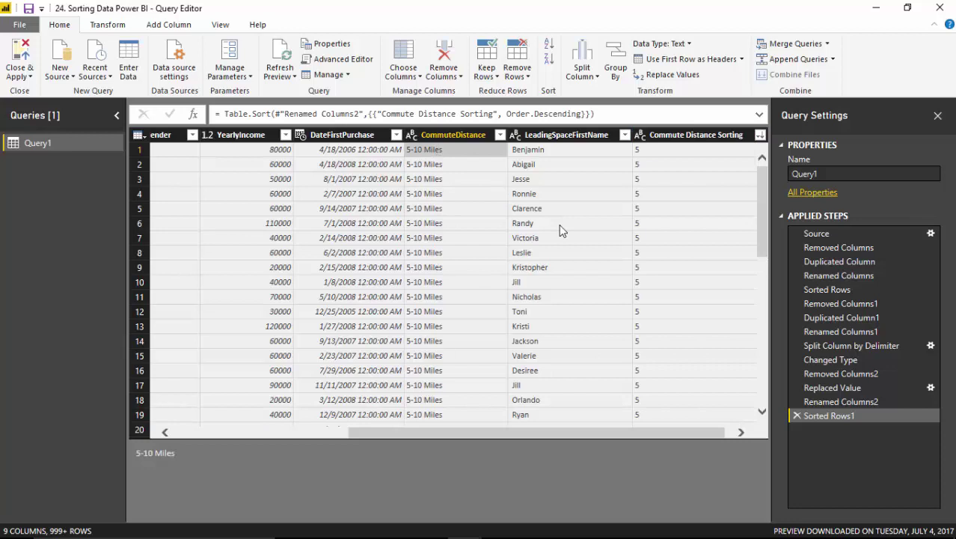